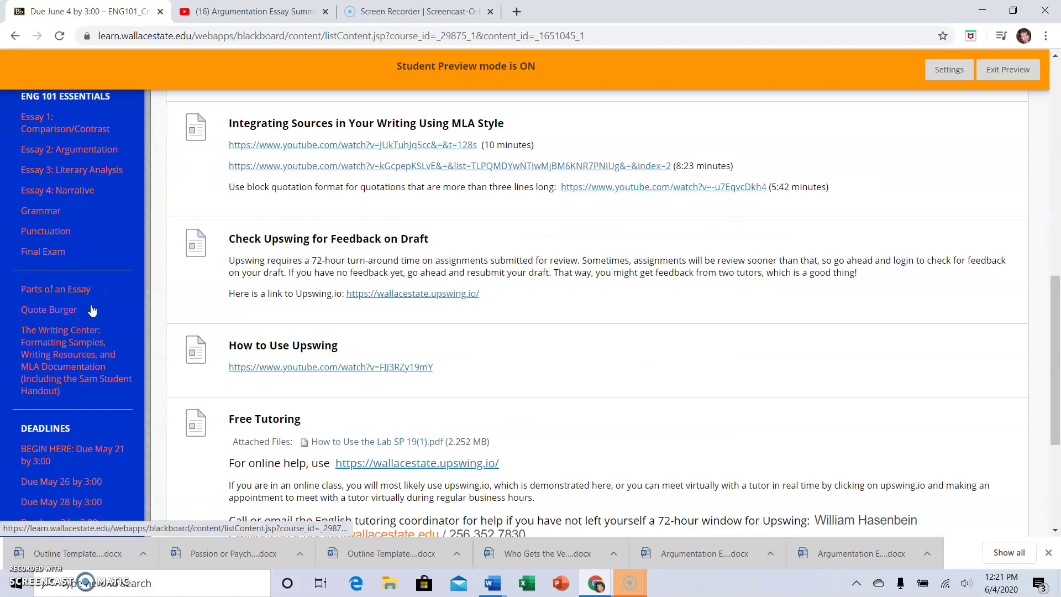
{"action": "scroll", "coordinate": [92, 311], "scroll_direction": "down", "scroll_amount": 3}
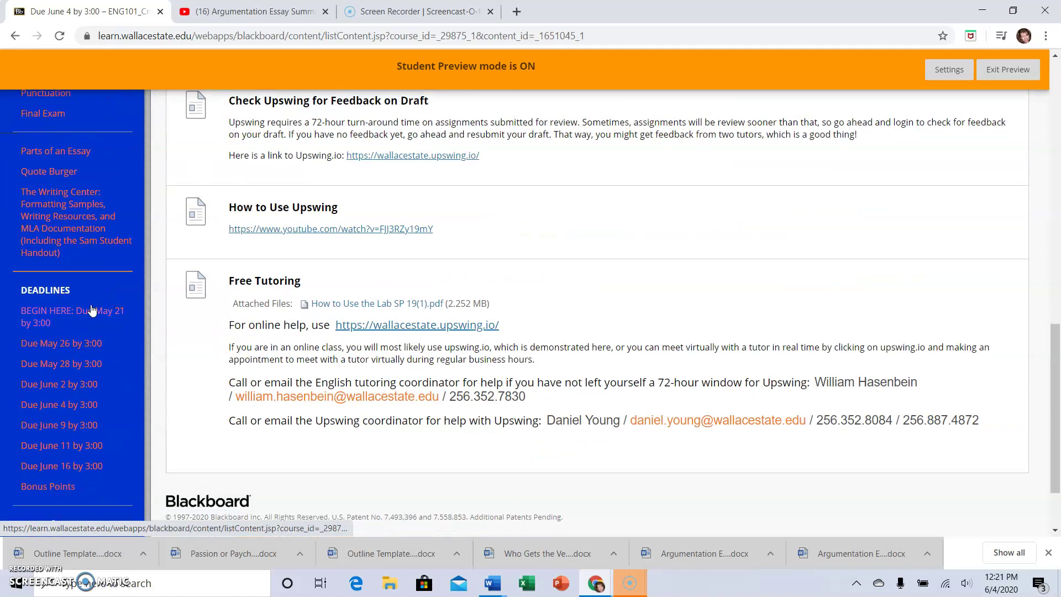
- Go from the 'Due June 16 by 3:00' page to the Argumentation Sentence Outline assignment's submission section
{"action": "left_click", "coordinate": [62, 466]}
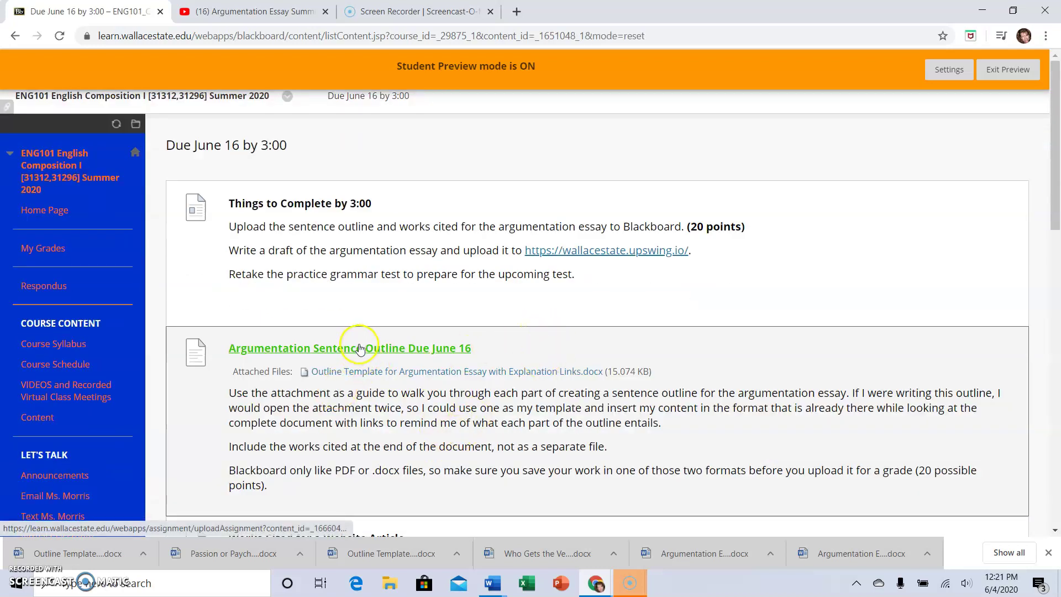
{"action": "left_click", "coordinate": [343, 352]}
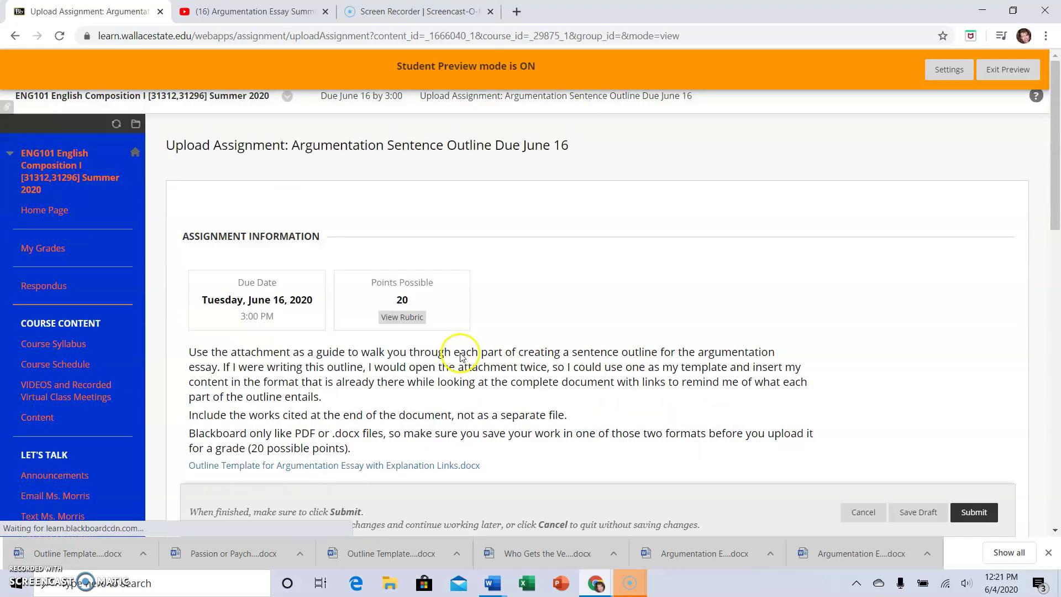
{"action": "scroll", "coordinate": [721, 303], "scroll_direction": "down", "scroll_amount": 3}
{"action": "scroll", "coordinate": [549, 296], "scroll_direction": "down", "scroll_amount": 1}
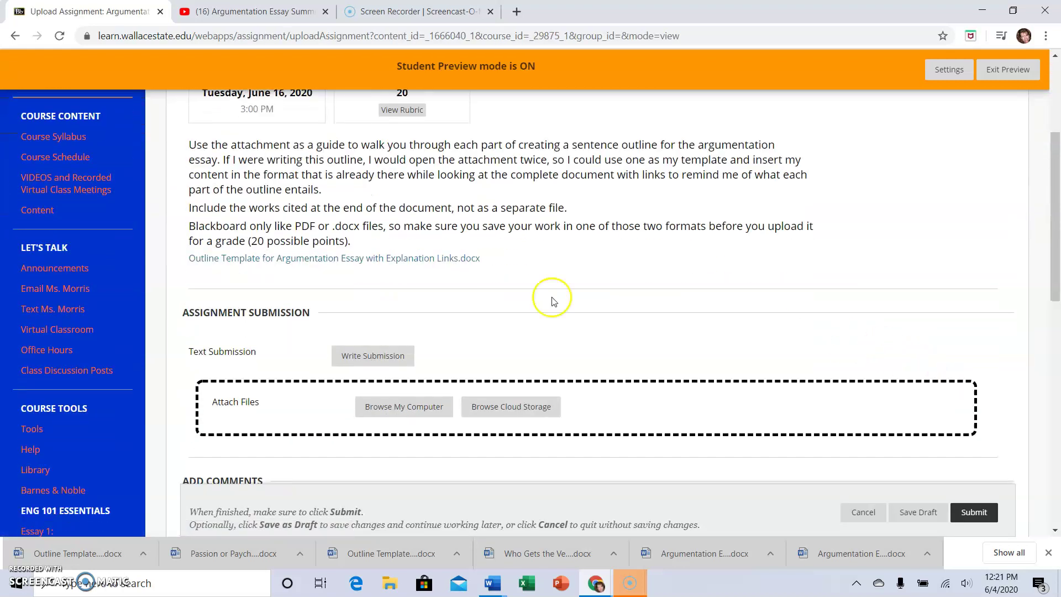
- Attach 'Outline Template for Argumentation Essay with Explanation Links.docx' from the computer and submit it
{"action": "left_click", "coordinate": [405, 407]}
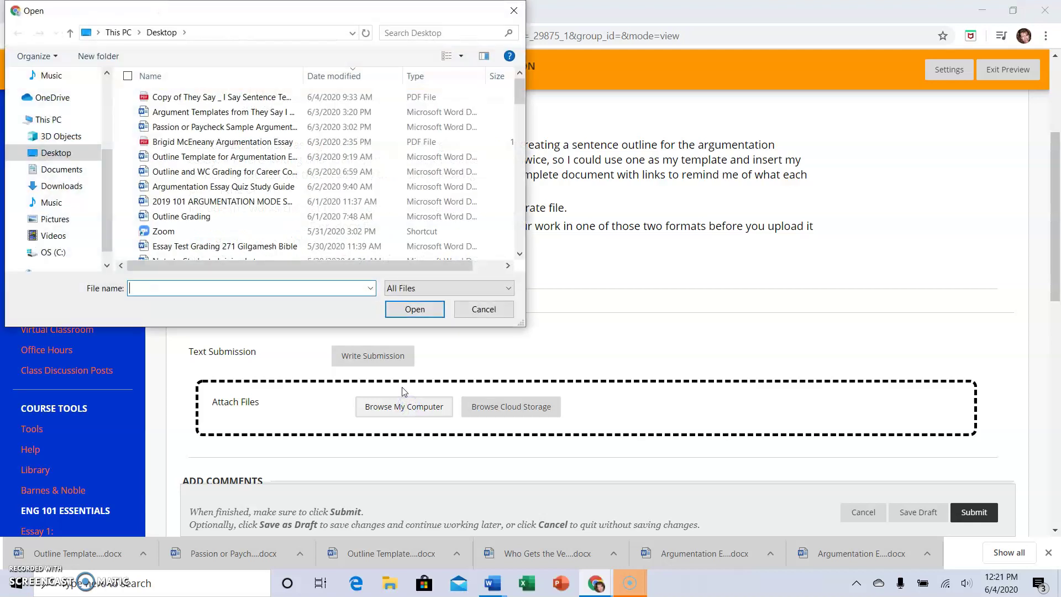
{"action": "left_click", "coordinate": [203, 112]}
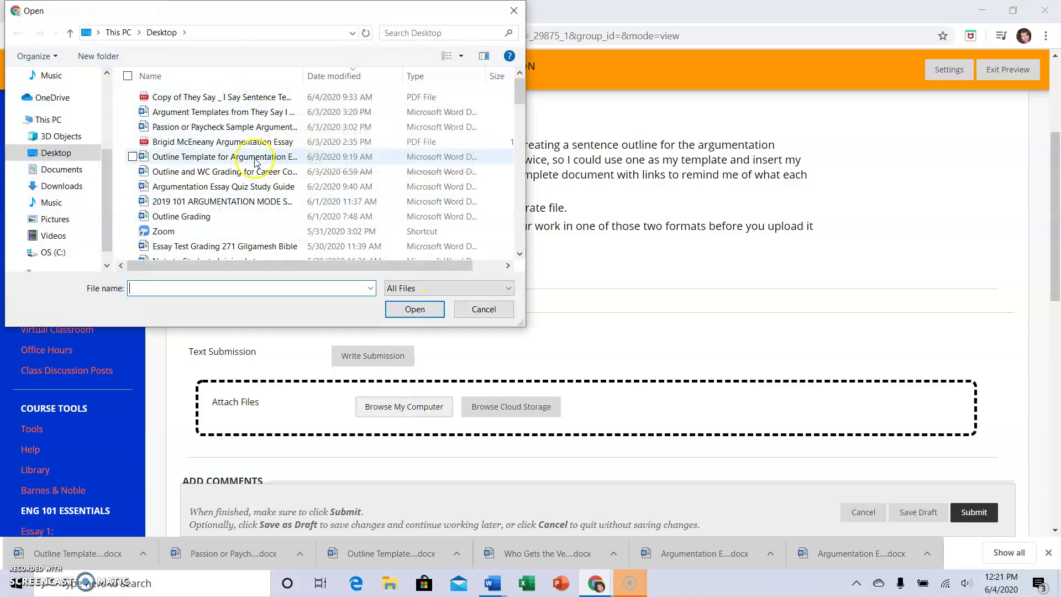
{"action": "left_click", "coordinate": [254, 157]}
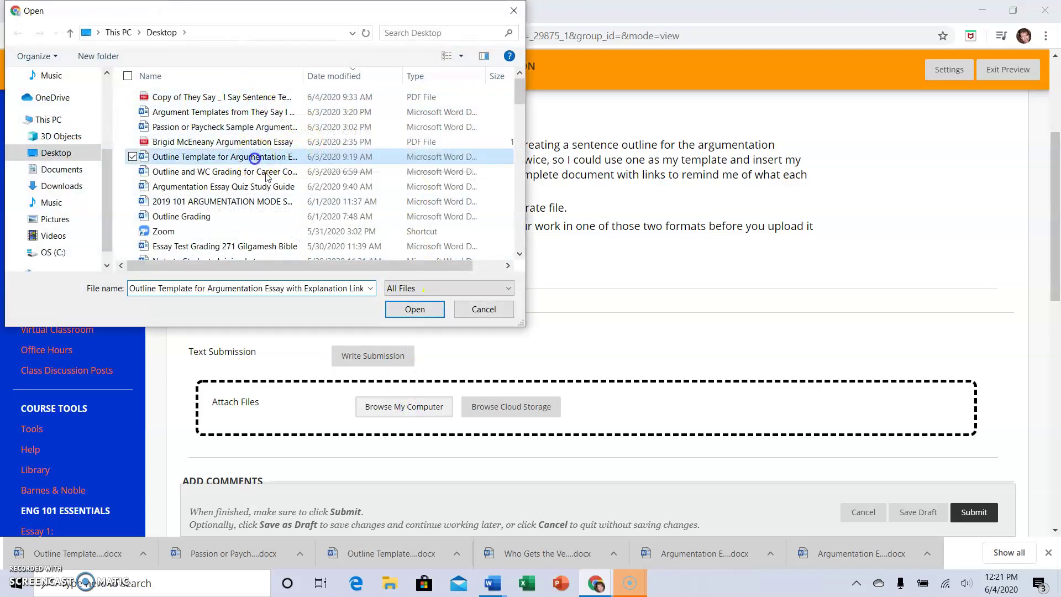
{"action": "left_click", "coordinate": [415, 311]}
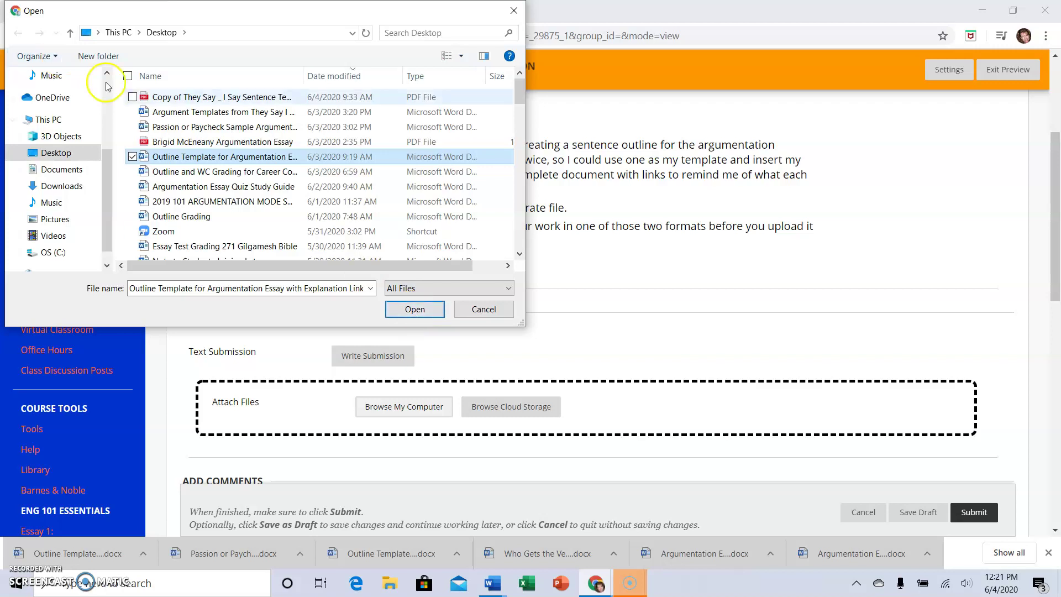
{"action": "left_click", "coordinate": [418, 310]}
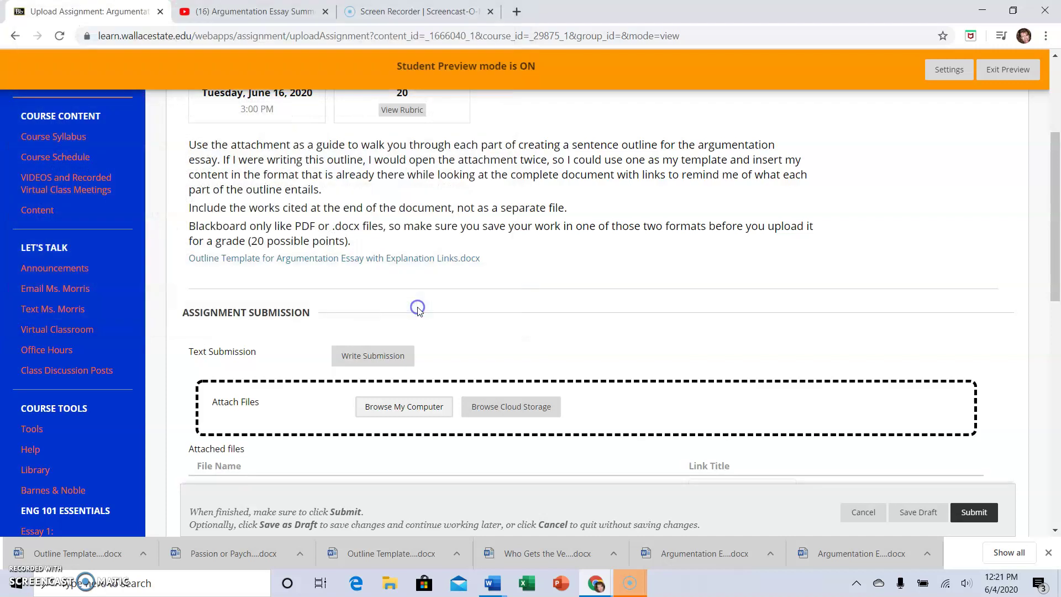
{"action": "scroll", "coordinate": [676, 221], "scroll_direction": "down", "scroll_amount": 3}
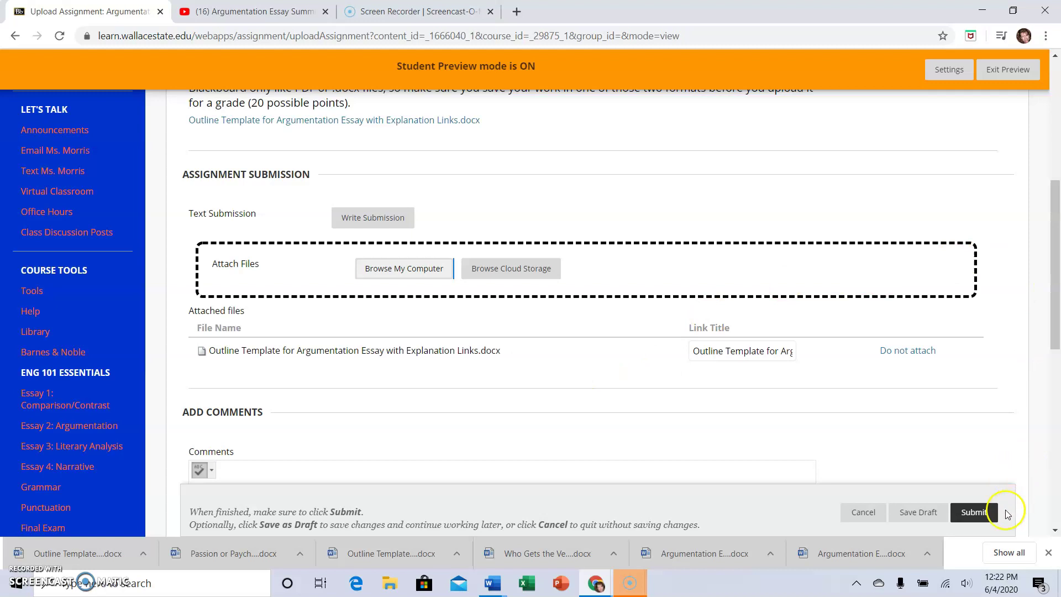
{"action": "left_click", "coordinate": [976, 514]}
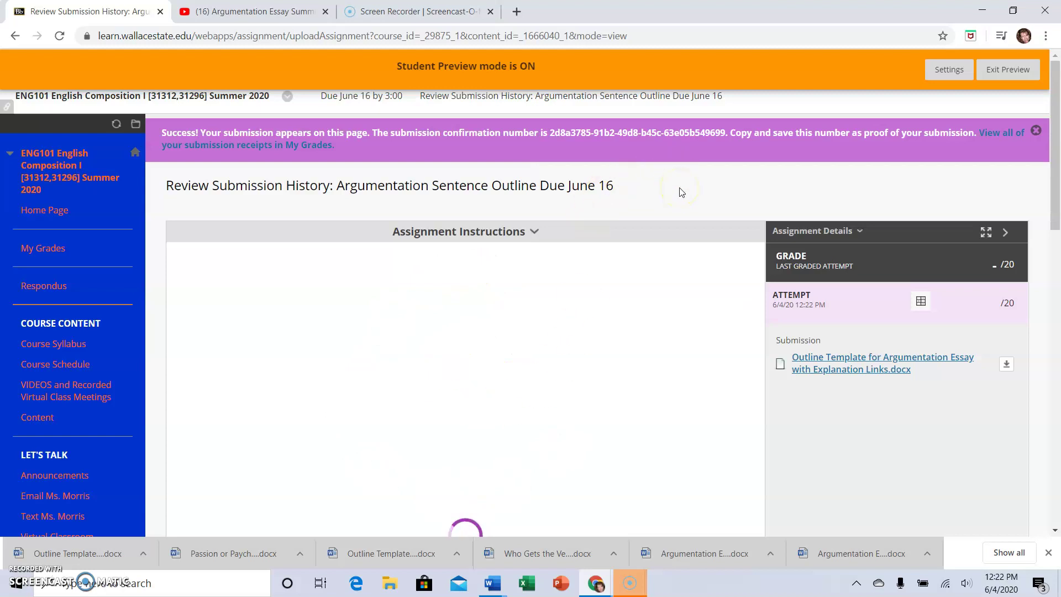
- Scroll through both pages of the 'Basic Outline for a Persuasive/Argumentative Essay' preview
{"action": "scroll", "coordinate": [681, 192], "scroll_direction": "down", "scroll_amount": 1}
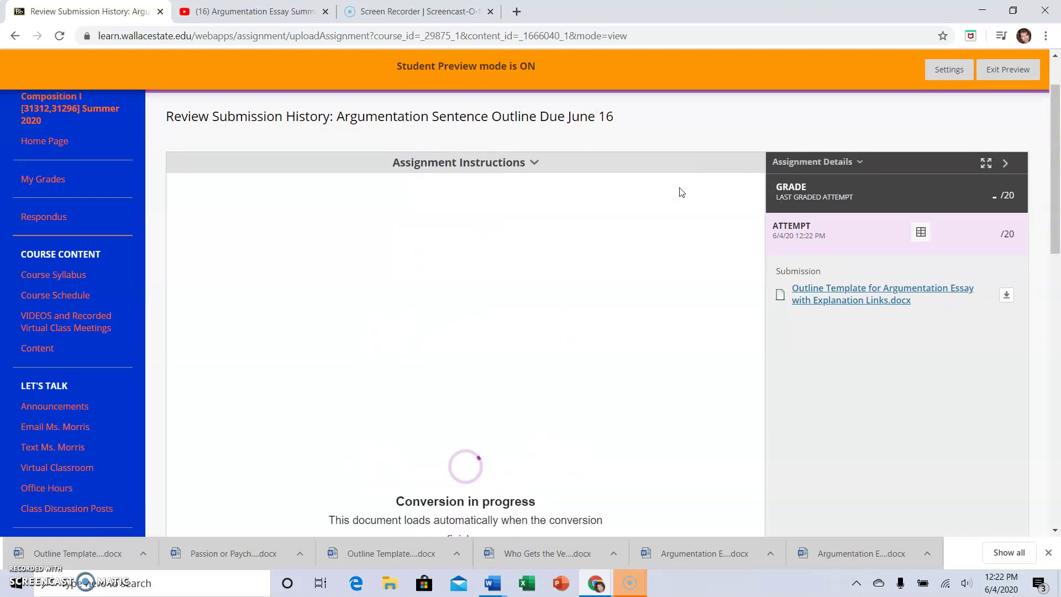
{"action": "scroll", "coordinate": [681, 194], "scroll_direction": "down", "scroll_amount": 1}
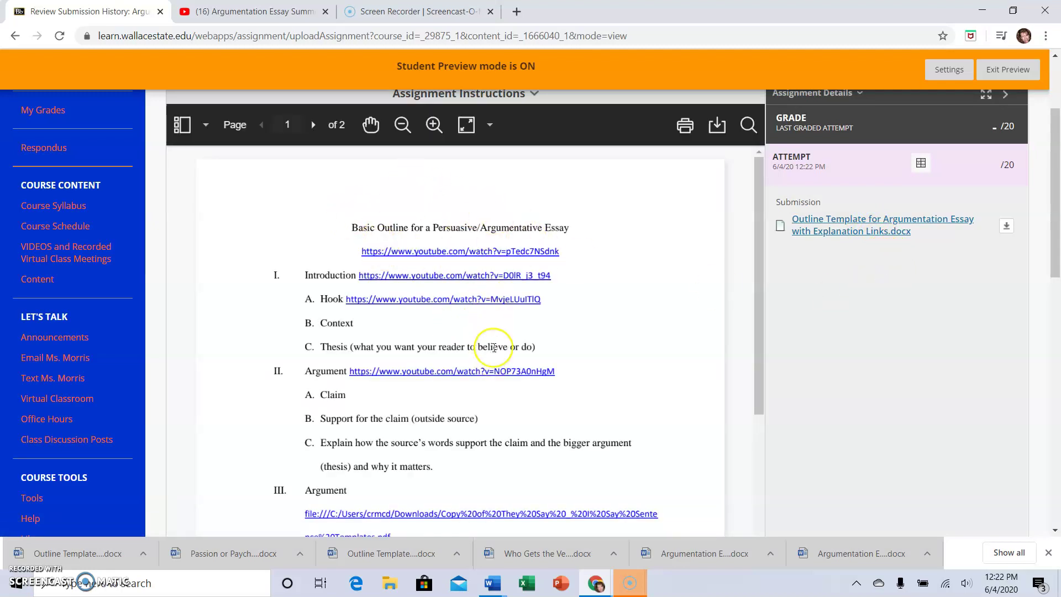
{"action": "scroll", "coordinate": [416, 276], "scroll_direction": "down", "scroll_amount": 3}
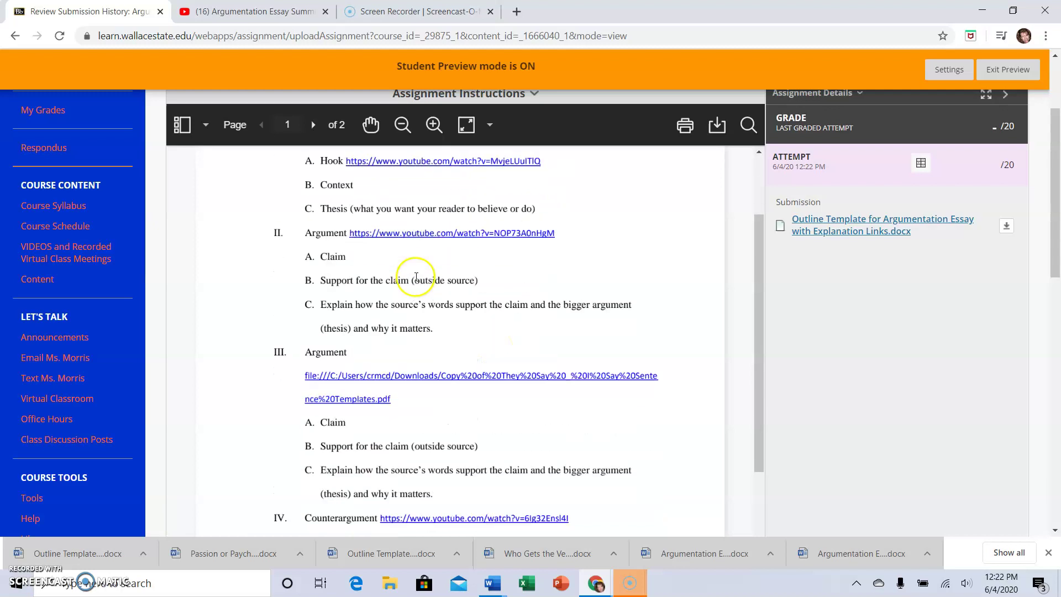
{"action": "scroll", "coordinate": [416, 276], "scroll_direction": "down", "scroll_amount": 2}
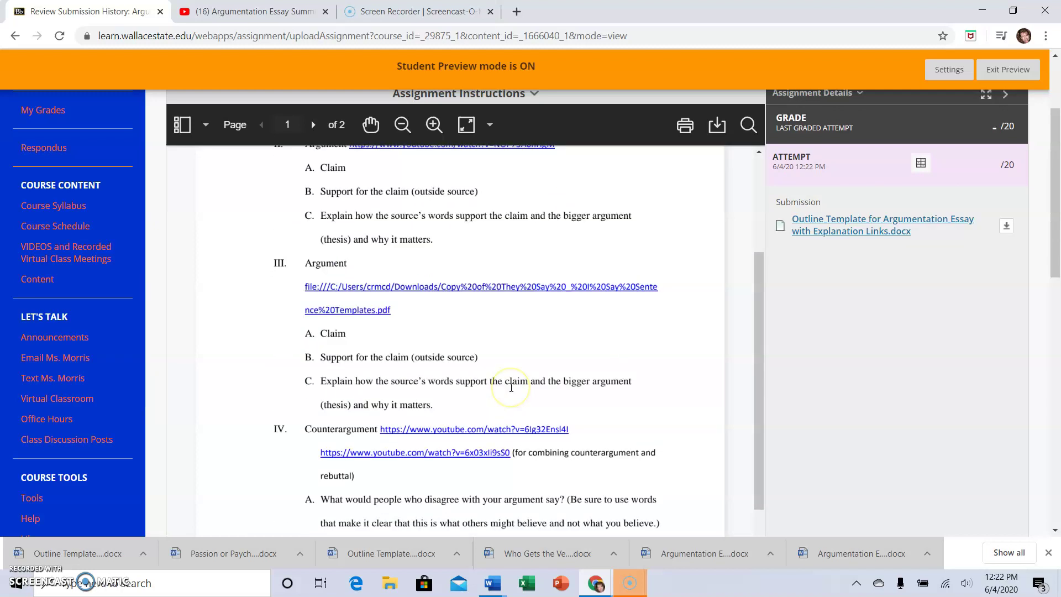
{"action": "scroll", "coordinate": [511, 387], "scroll_direction": "up", "scroll_amount": 3}
{"action": "scroll", "coordinate": [474, 339], "scroll_direction": "up", "scroll_amount": 2}
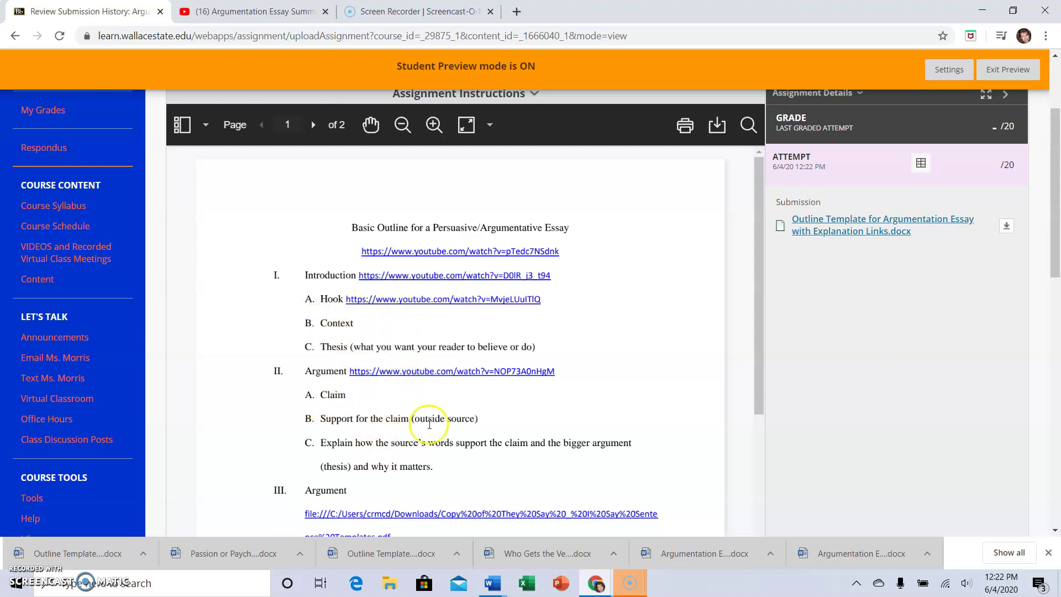
{"action": "scroll", "coordinate": [485, 320], "scroll_direction": "down", "scroll_amount": 1}
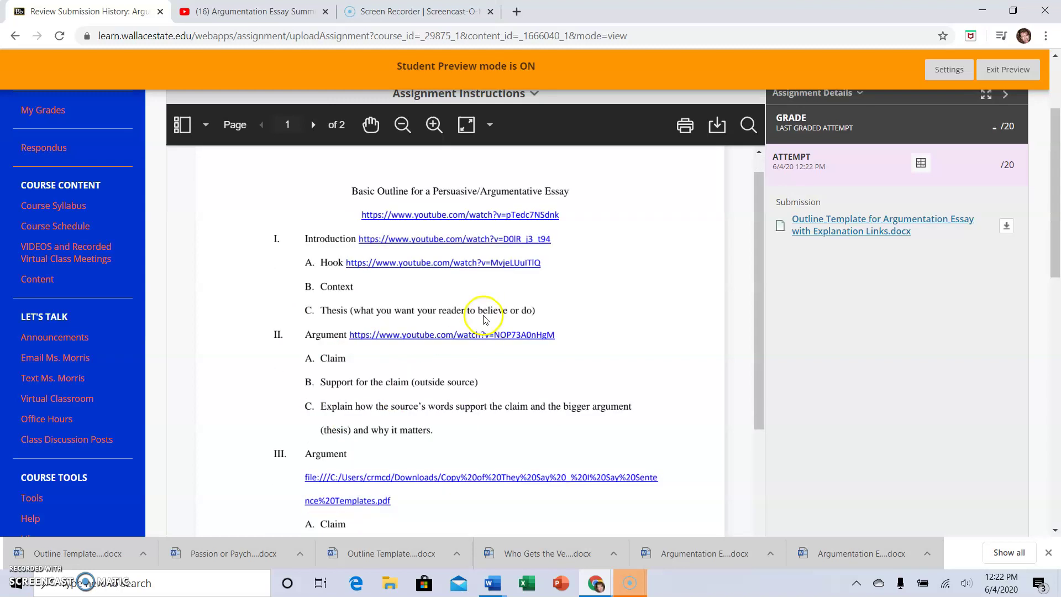
{"action": "scroll", "coordinate": [485, 318], "scroll_direction": "down", "scroll_amount": 1}
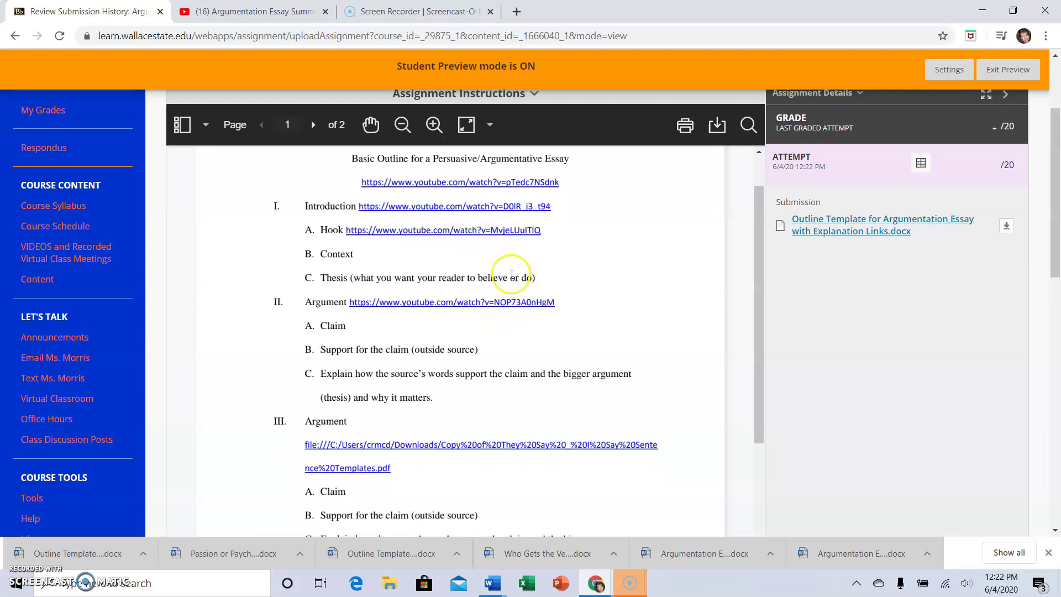
{"action": "scroll", "coordinate": [512, 275], "scroll_direction": "up", "scroll_amount": 2}
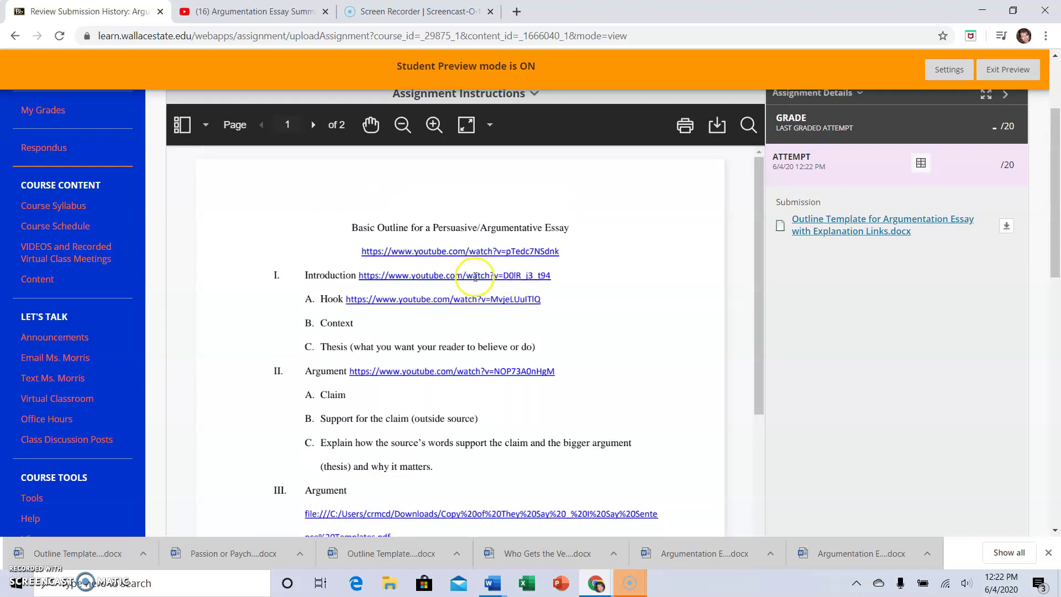
{"action": "scroll", "coordinate": [472, 284], "scroll_direction": "down", "scroll_amount": 2}
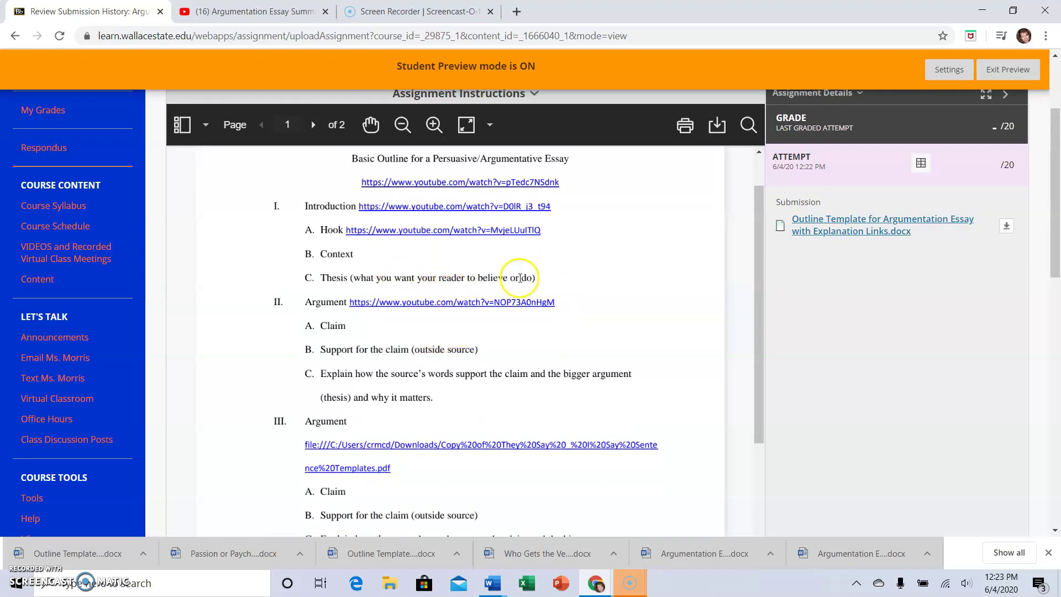
{"action": "scroll", "coordinate": [517, 254], "scroll_direction": "up", "scroll_amount": 2}
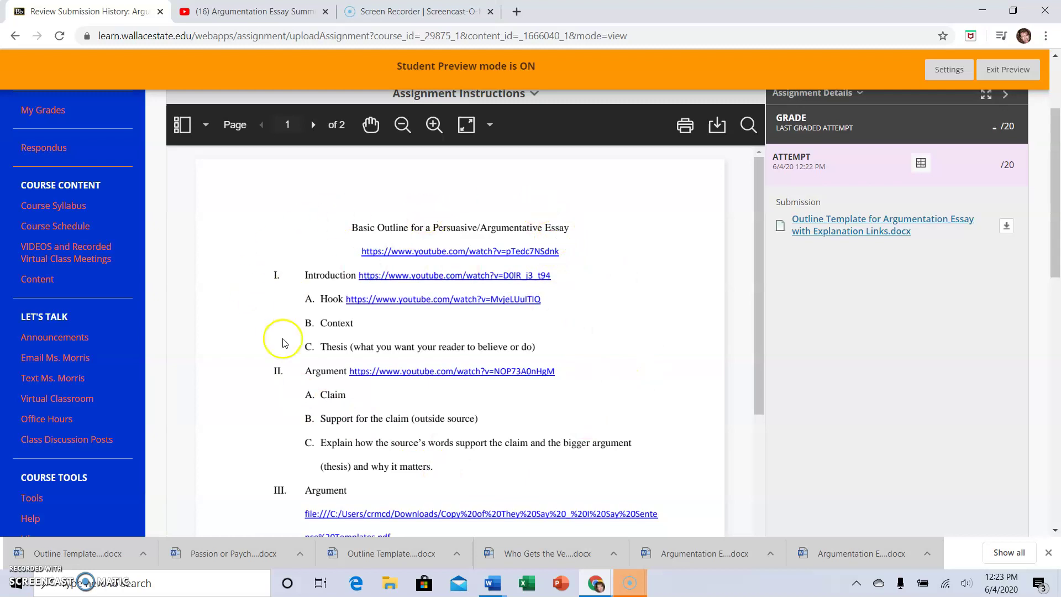
{"action": "scroll", "coordinate": [667, 299], "scroll_direction": "down", "scroll_amount": 6}
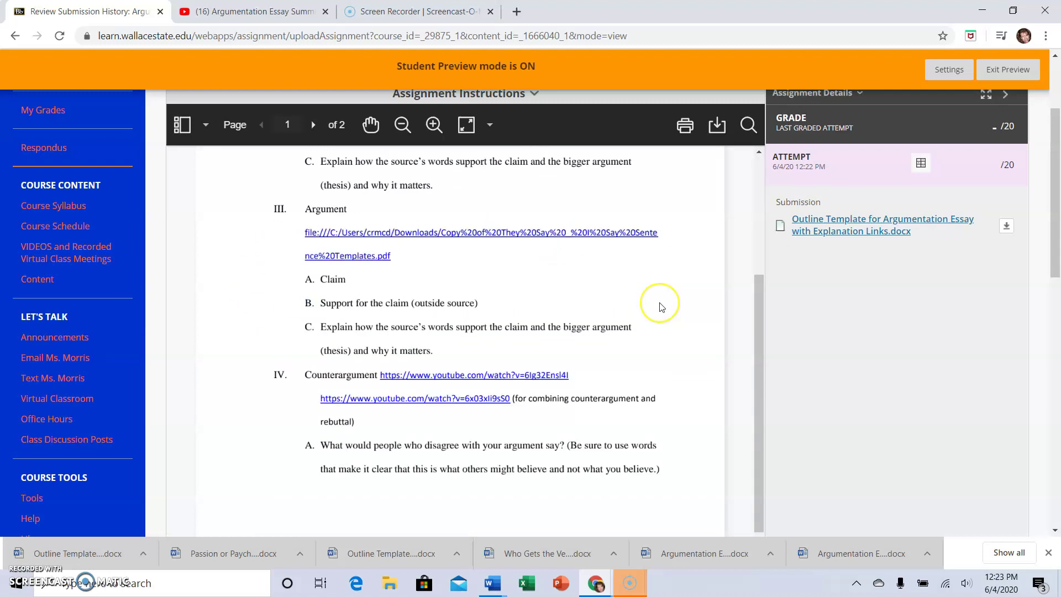
{"action": "scroll", "coordinate": [662, 308], "scroll_direction": "down", "scroll_amount": 7}
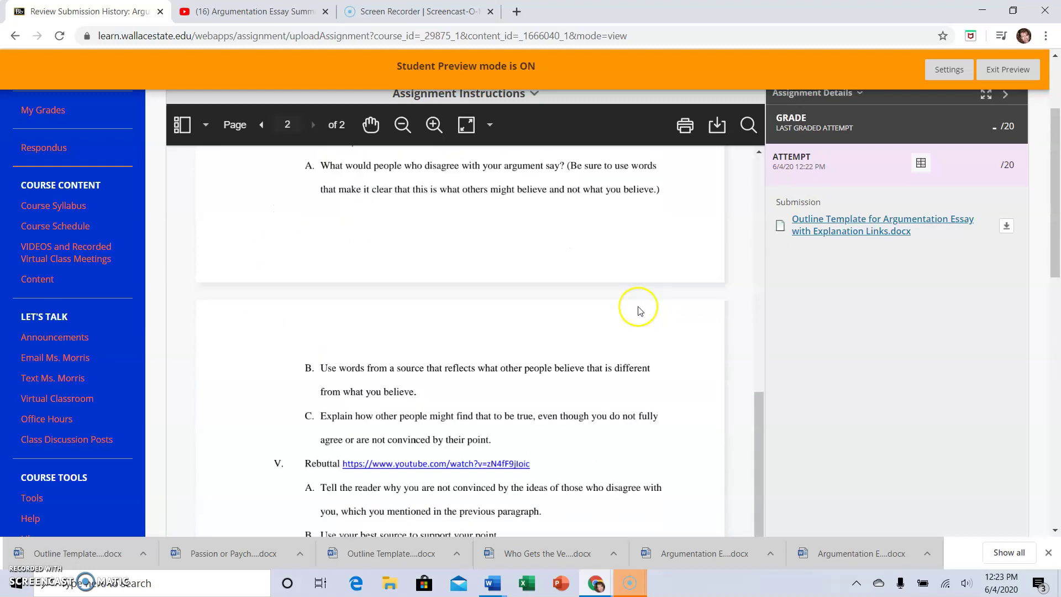
{"action": "scroll", "coordinate": [627, 314], "scroll_direction": "up", "scroll_amount": 6}
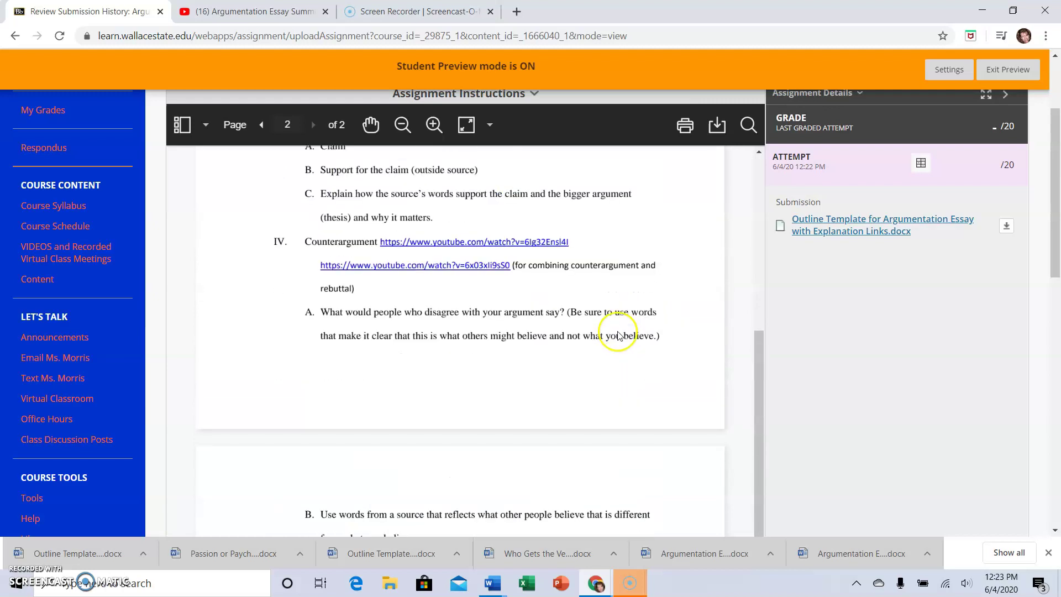
{"action": "scroll", "coordinate": [619, 334], "scroll_direction": "up", "scroll_amount": 8}
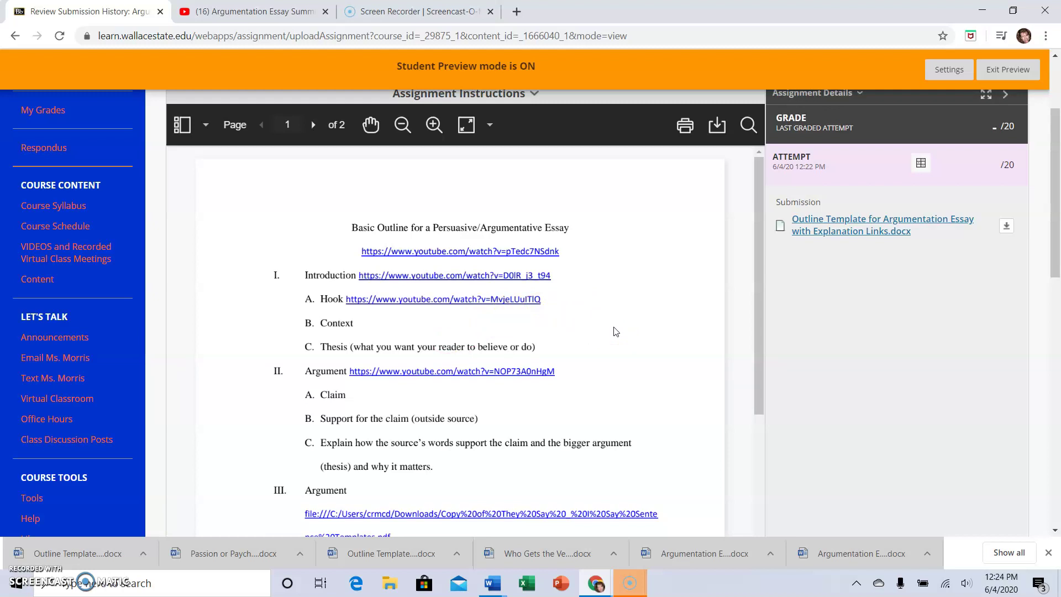
- Scroll the outline preview to view the Introduction, Argument and Counterargument sections
{"action": "scroll", "coordinate": [962, 252], "scroll_direction": "down", "scroll_amount": 6}
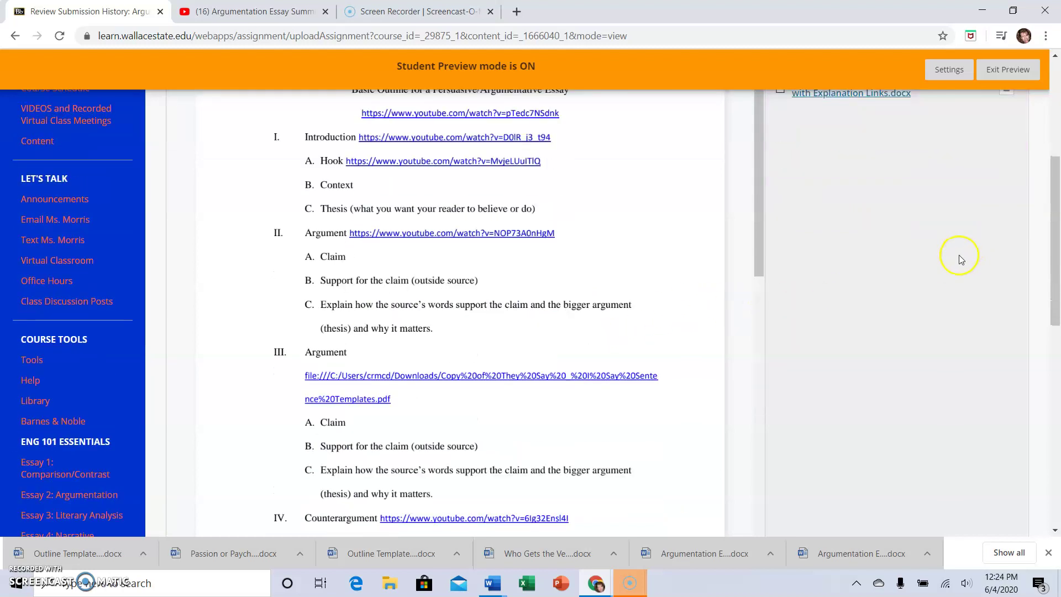
- Close the submission review with OK and return to the course content
{"action": "left_click", "coordinate": [1005, 406]}
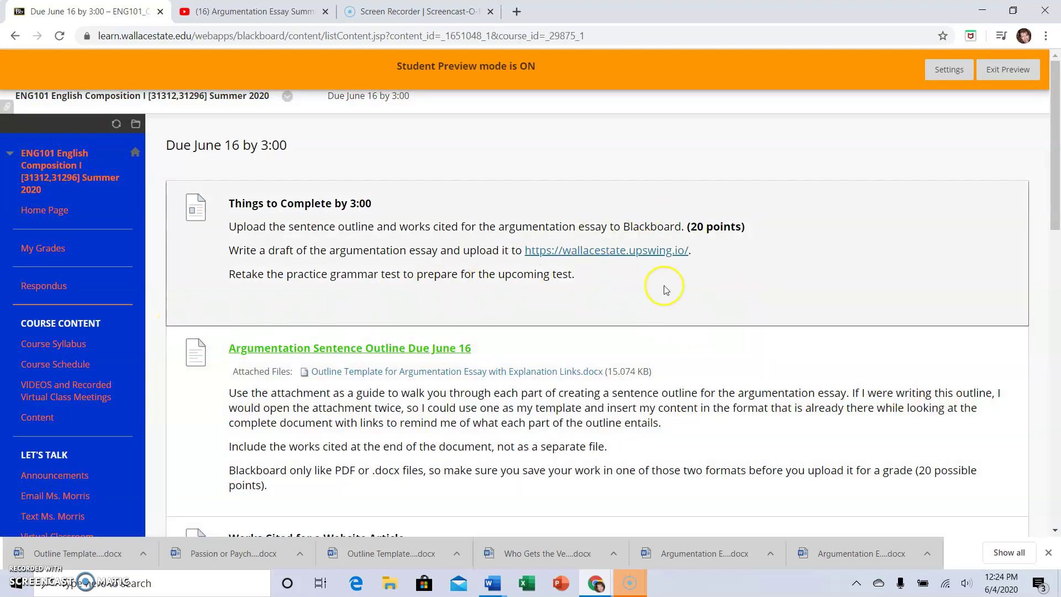
{"action": "scroll", "coordinate": [643, 295], "scroll_direction": "down", "scroll_amount": 4}
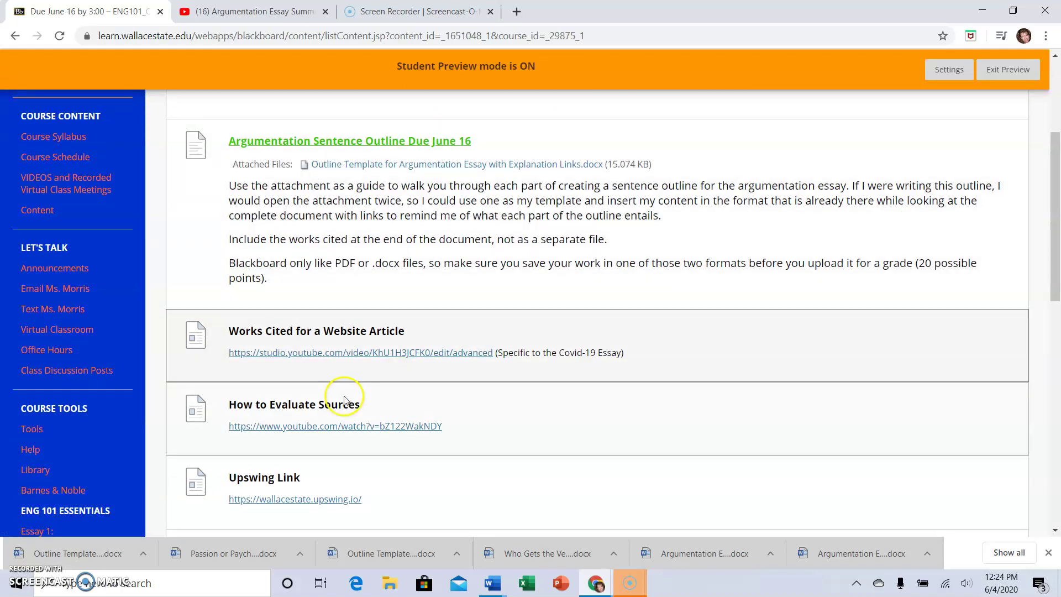
{"action": "scroll", "coordinate": [278, 455], "scroll_direction": "up", "scroll_amount": 3}
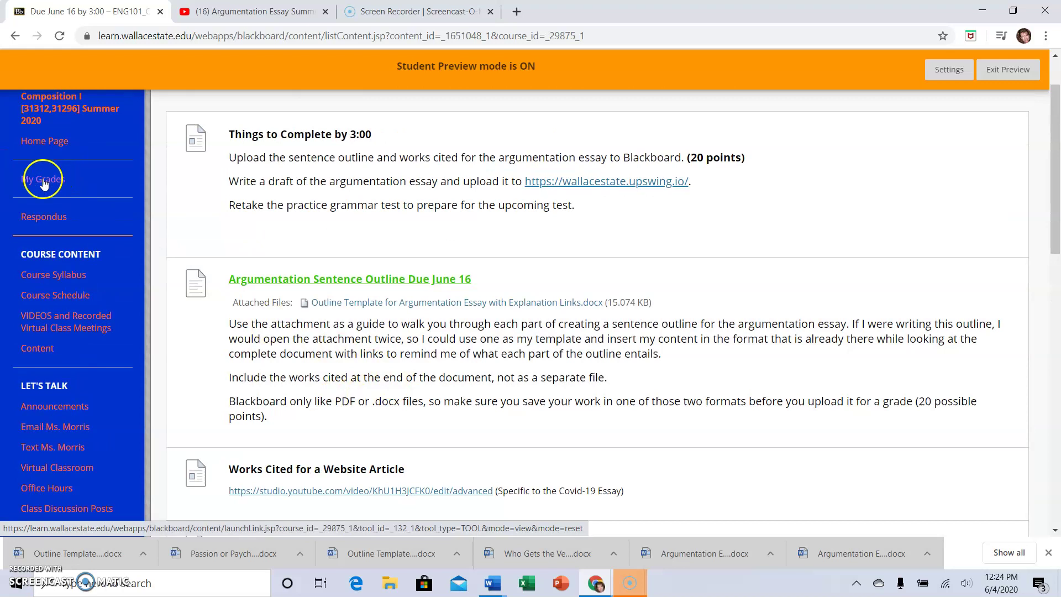
- Open My Grades filtered to Submitted items, showing the outline awaiting grading
{"action": "left_click", "coordinate": [41, 180]}
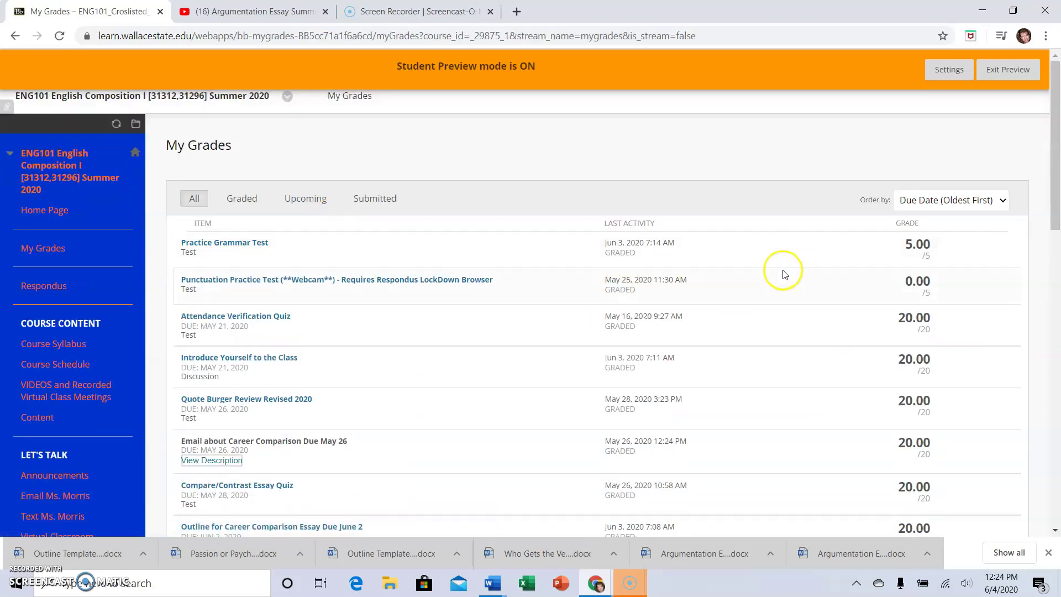
{"action": "scroll", "coordinate": [742, 276], "scroll_direction": "down", "scroll_amount": 1}
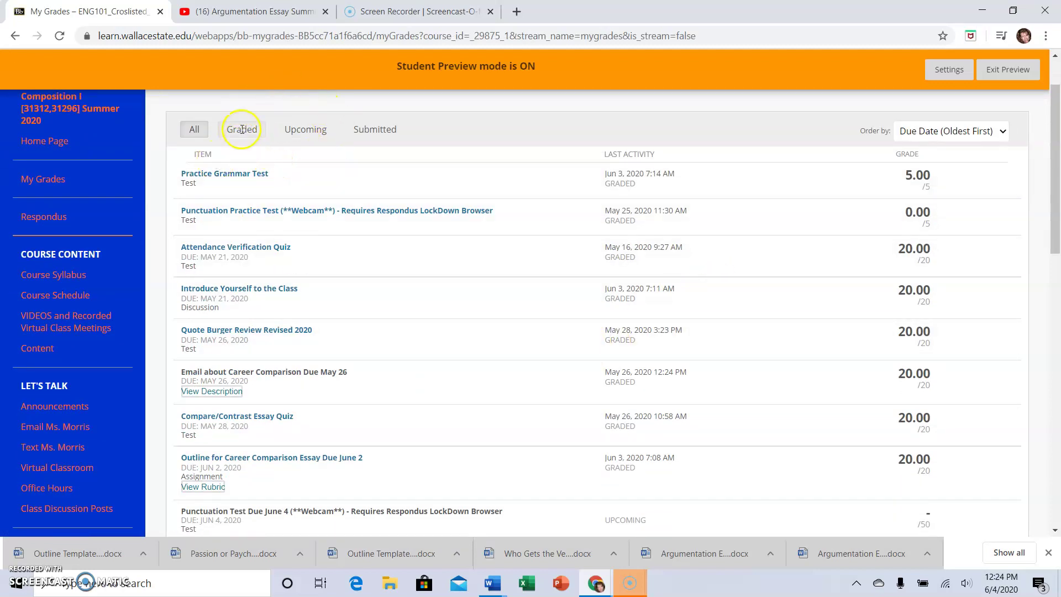
{"action": "left_click", "coordinate": [383, 127]}
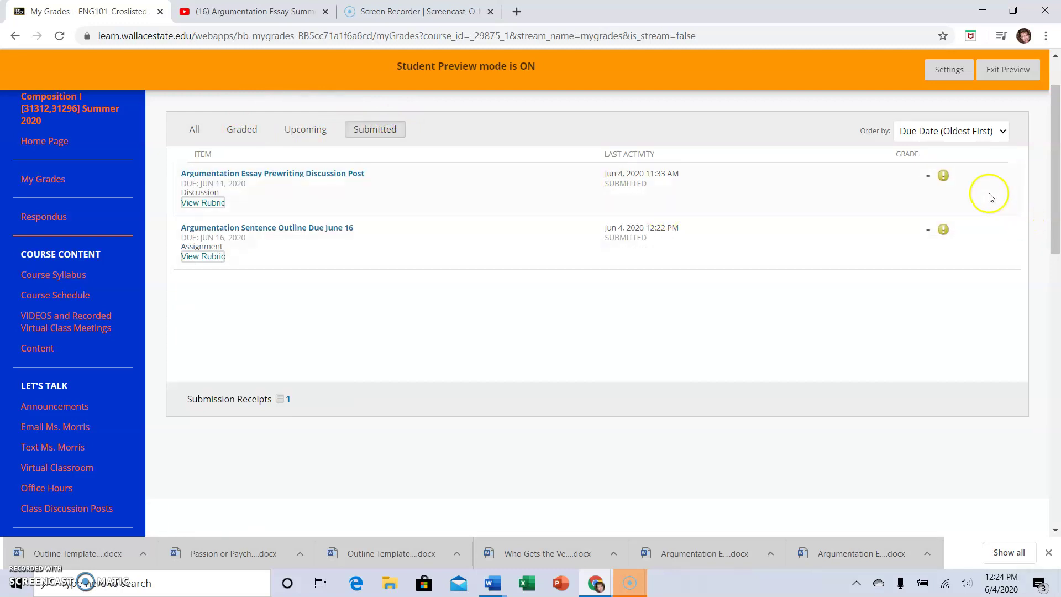
{"action": "mouse_move", "coordinate": [943, 176]}
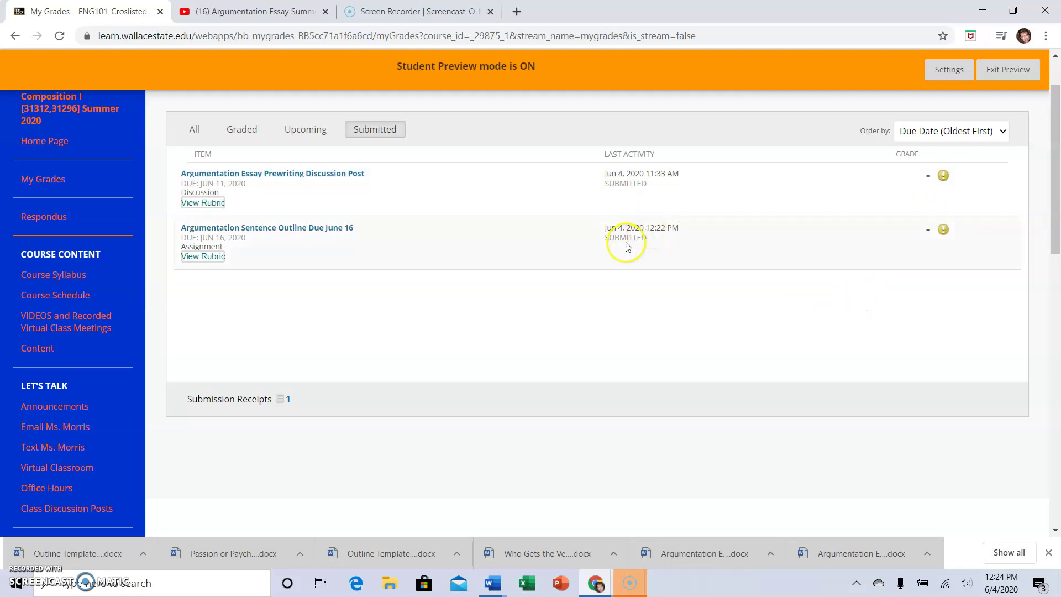
{"action": "scroll", "coordinate": [627, 243], "scroll_direction": "up", "scroll_amount": 2}
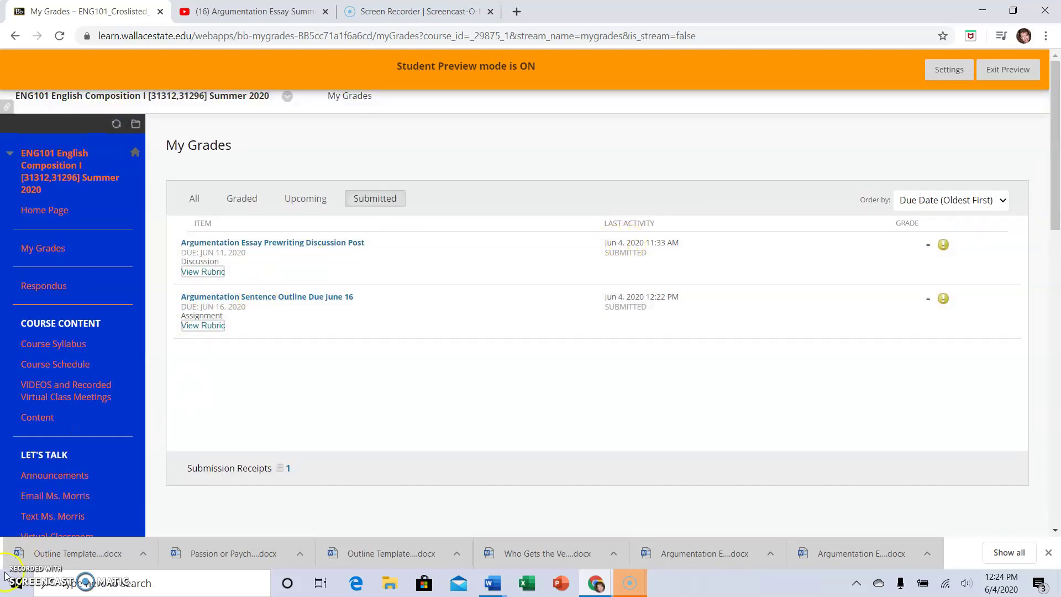
- Filter My Grades to Graded and find the outline's 14.06/20 score
{"action": "left_click", "coordinate": [238, 199]}
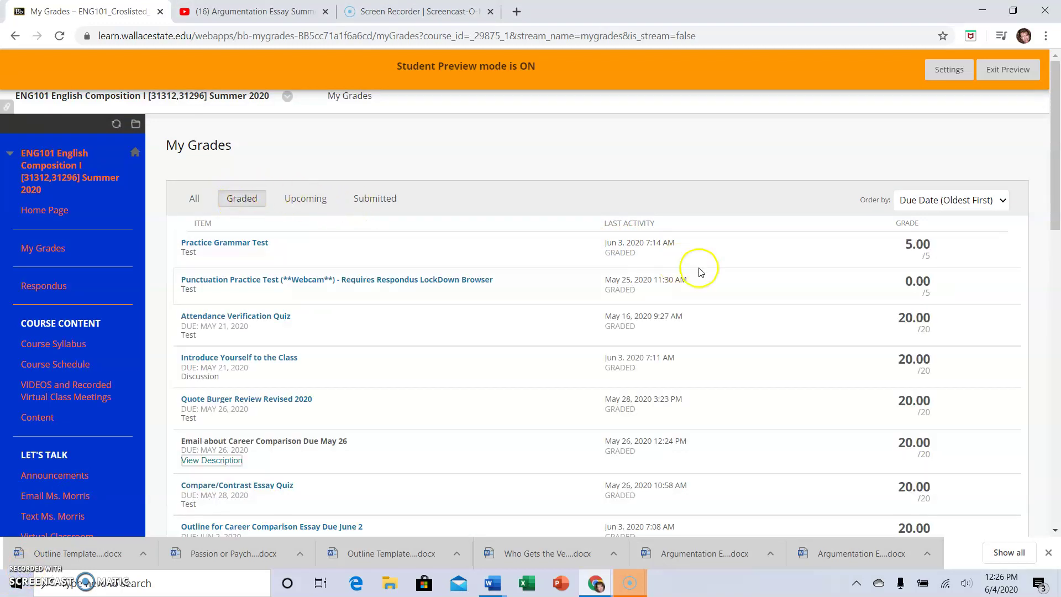
{"action": "scroll", "coordinate": [751, 267], "scroll_direction": "down", "scroll_amount": 1}
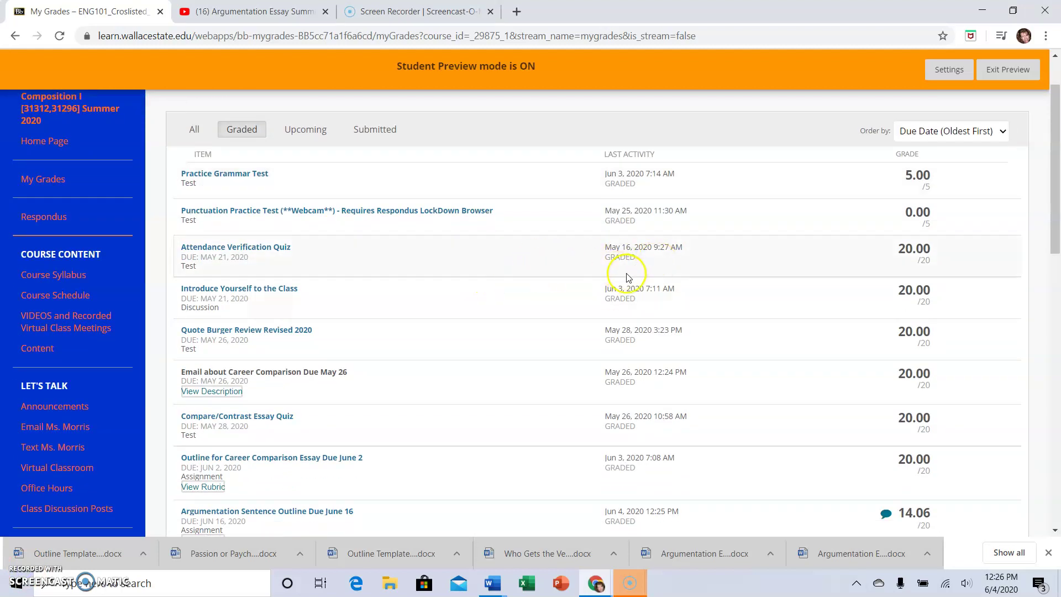
{"action": "scroll", "coordinate": [628, 278], "scroll_direction": "down", "scroll_amount": 1}
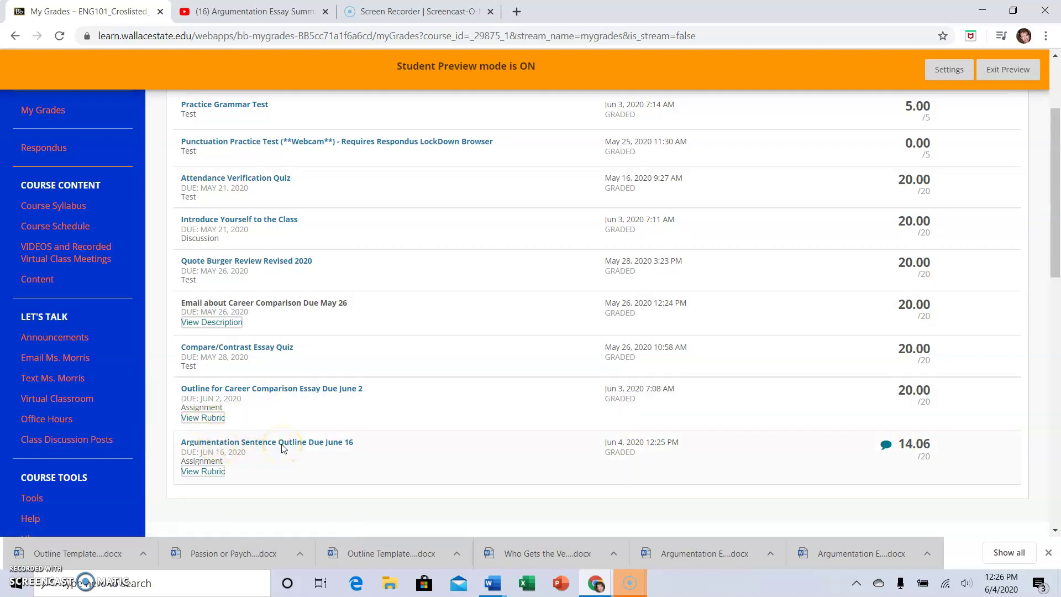
{"action": "left_click", "coordinate": [198, 473]}
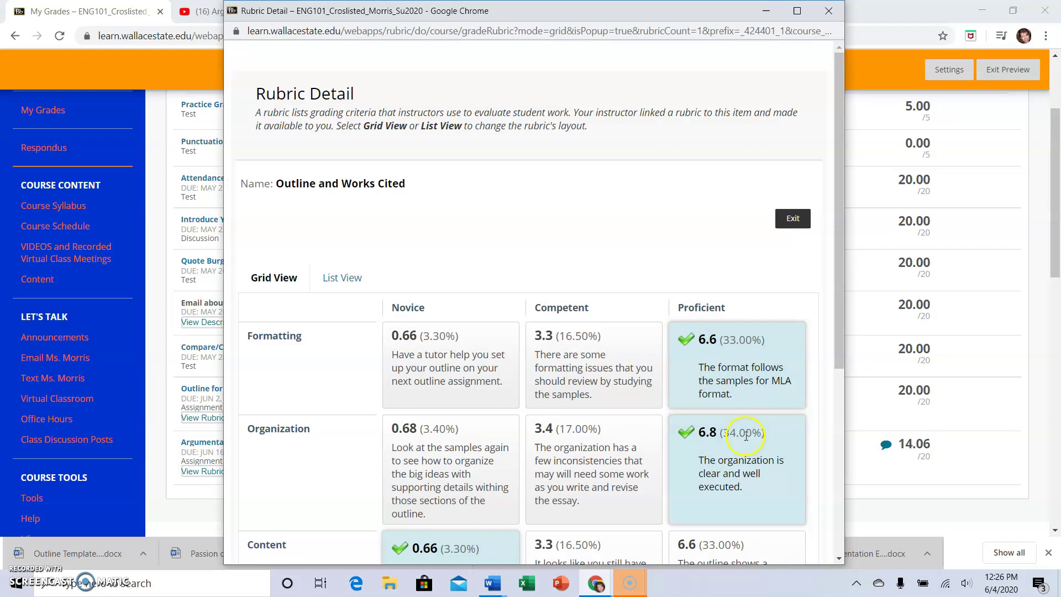
{"action": "scroll", "coordinate": [746, 436], "scroll_direction": "down", "scroll_amount": 3}
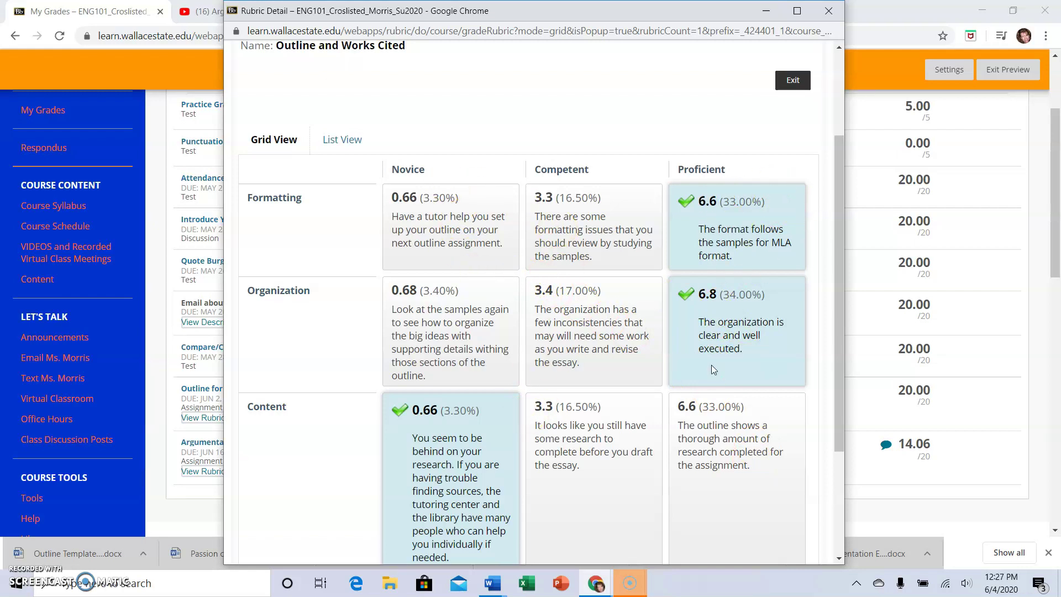
{"action": "scroll", "coordinate": [691, 368], "scroll_direction": "down", "scroll_amount": 1}
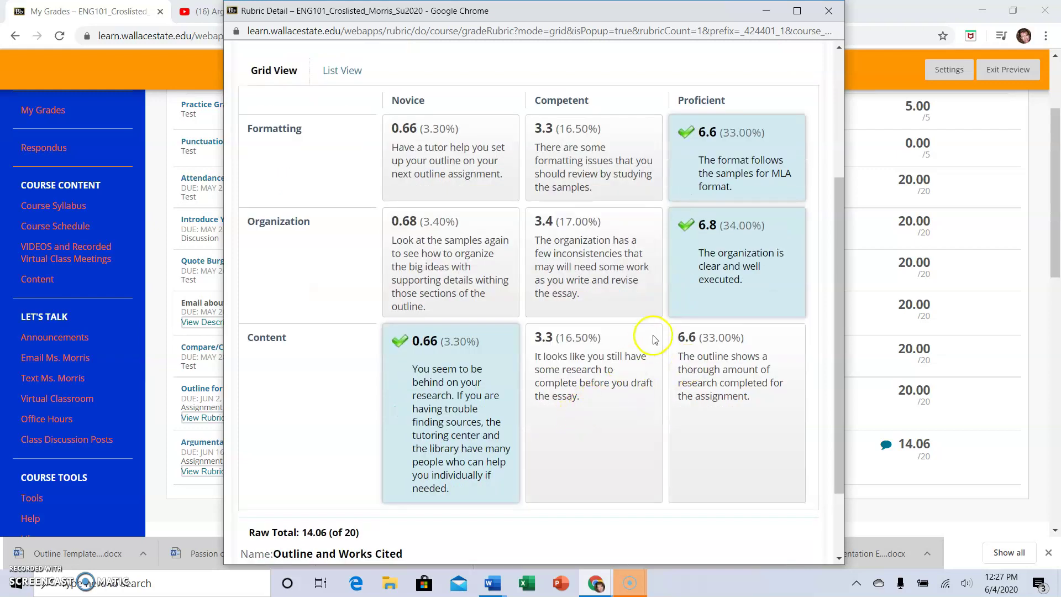
{"action": "scroll", "coordinate": [644, 336], "scroll_direction": "down", "scroll_amount": 2}
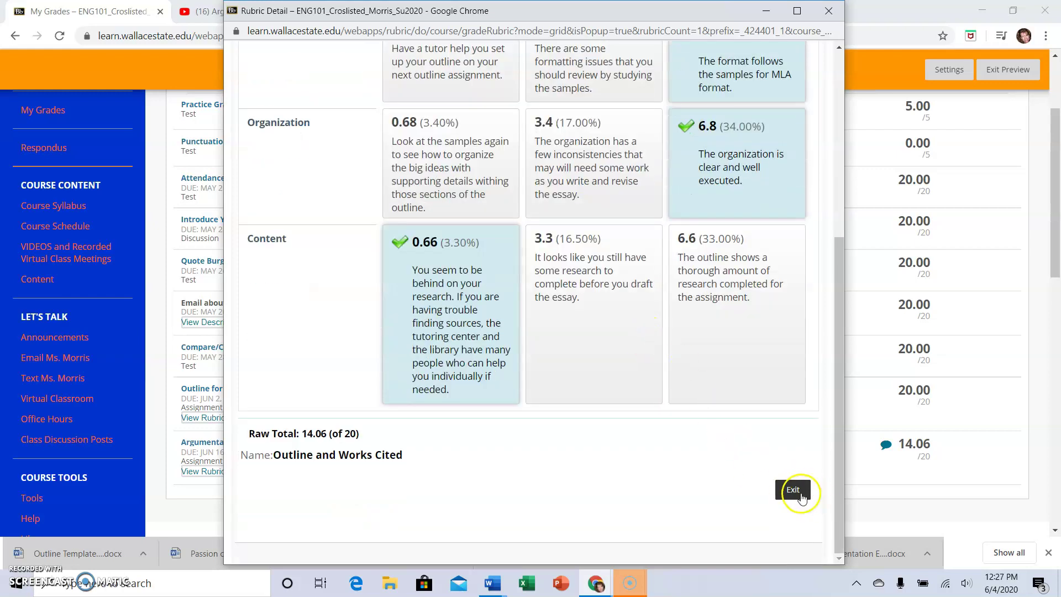
{"action": "left_click", "coordinate": [793, 489]}
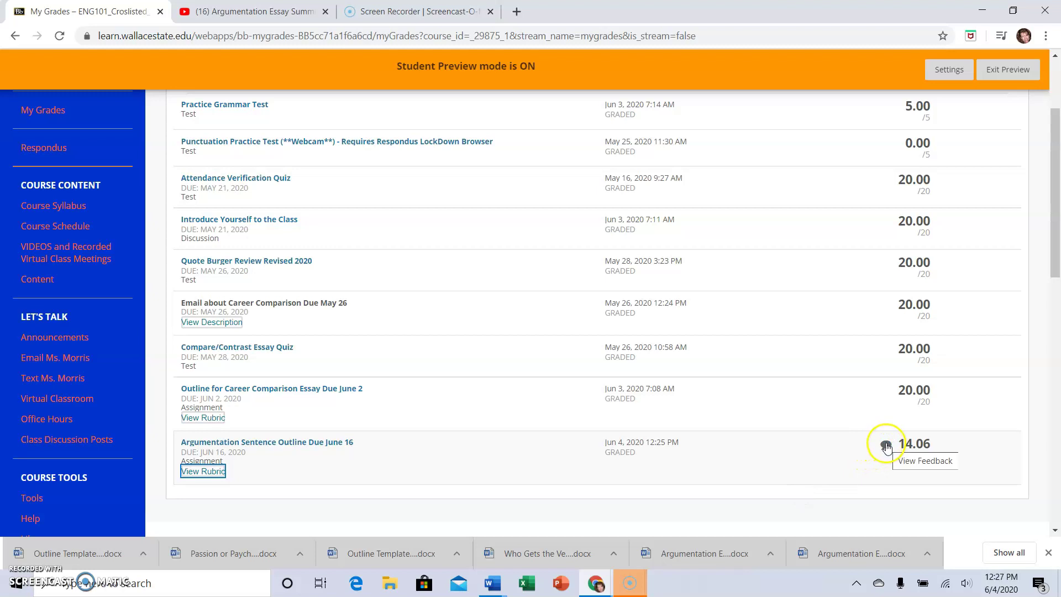
{"action": "left_click", "coordinate": [886, 446]}
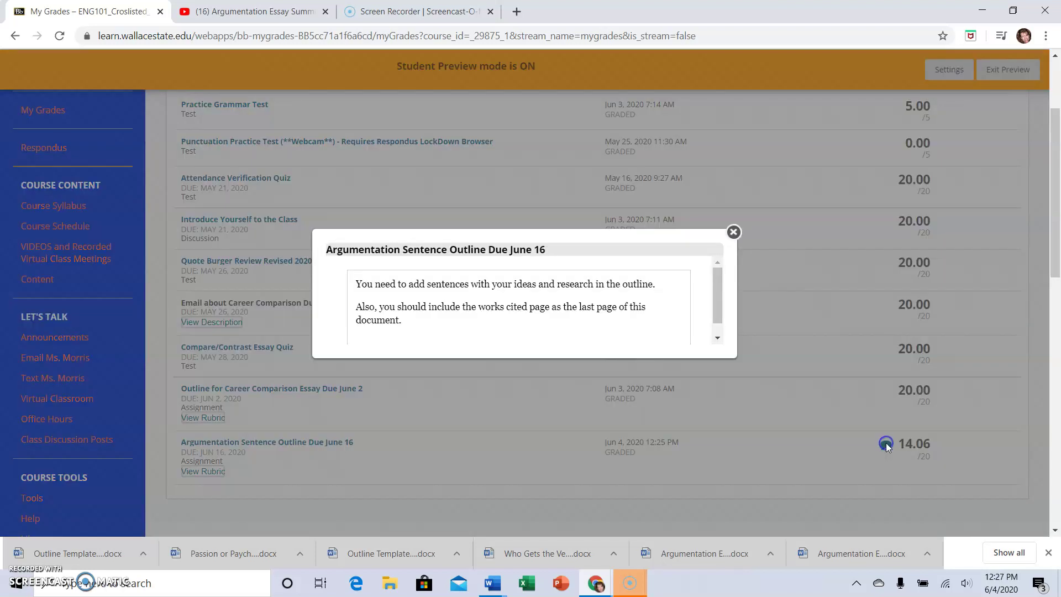
{"action": "left_click", "coordinate": [735, 232]}
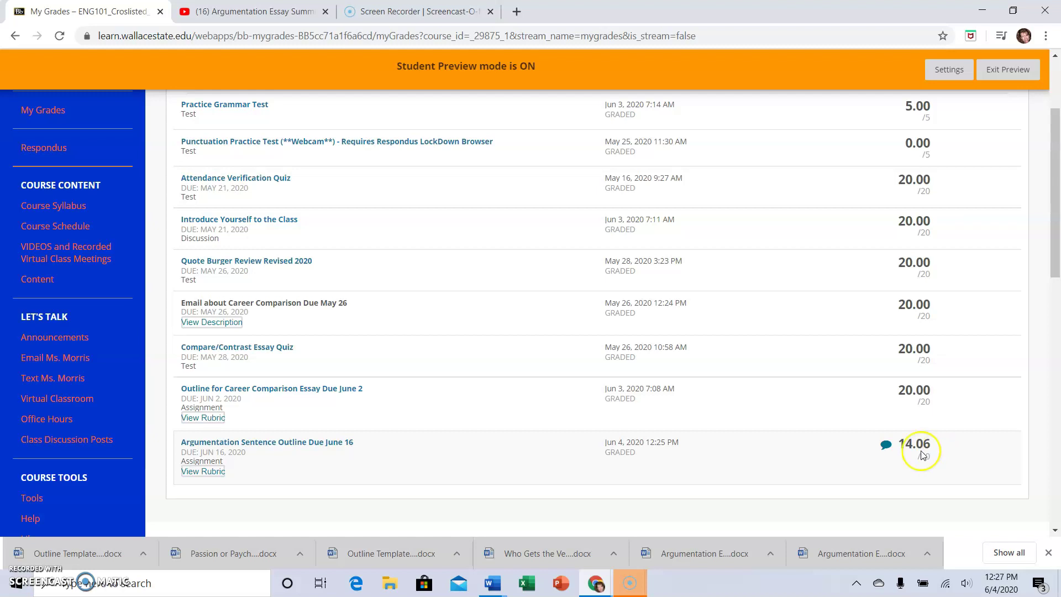
- Switch My Grades back to All items and check the 139.06/150 total
{"action": "scroll", "coordinate": [500, 373], "scroll_direction": "up", "scroll_amount": 3}
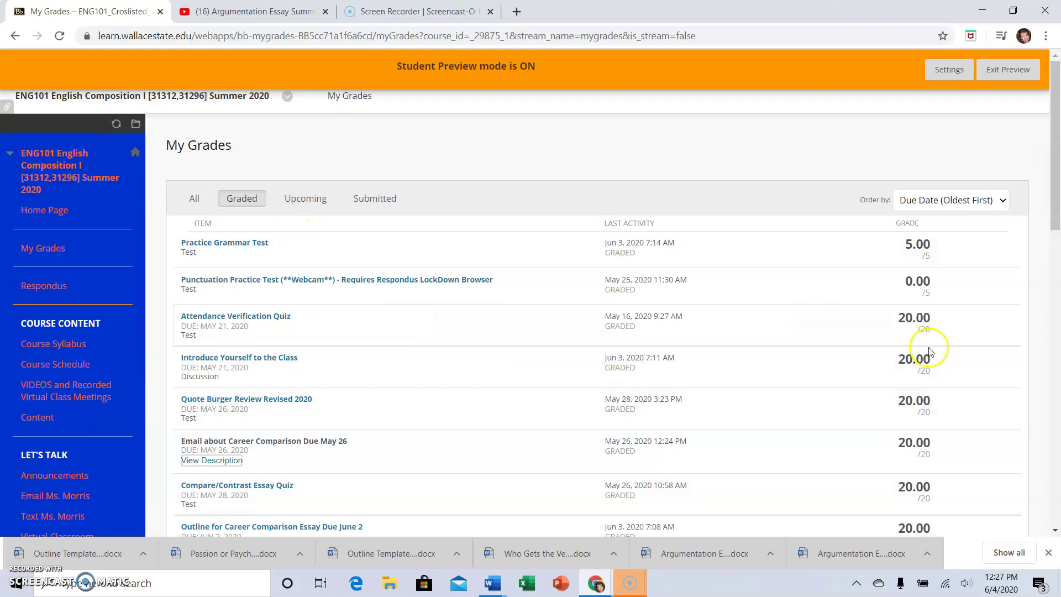
{"action": "left_click", "coordinate": [197, 198]}
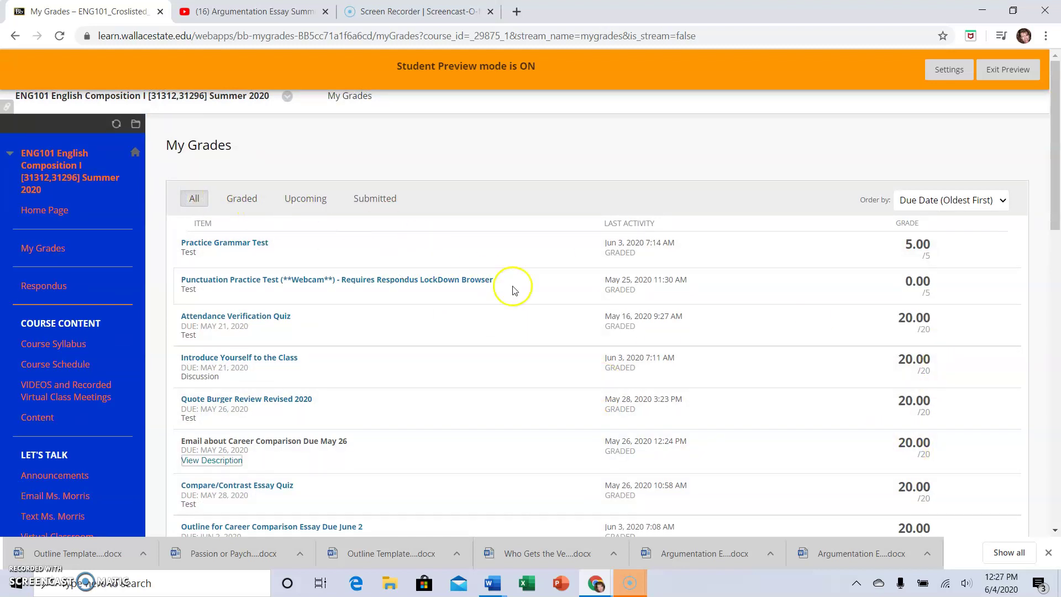
{"action": "scroll", "coordinate": [622, 309], "scroll_direction": "down", "scroll_amount": 3}
{"action": "scroll", "coordinate": [628, 319], "scroll_direction": "down", "scroll_amount": 5}
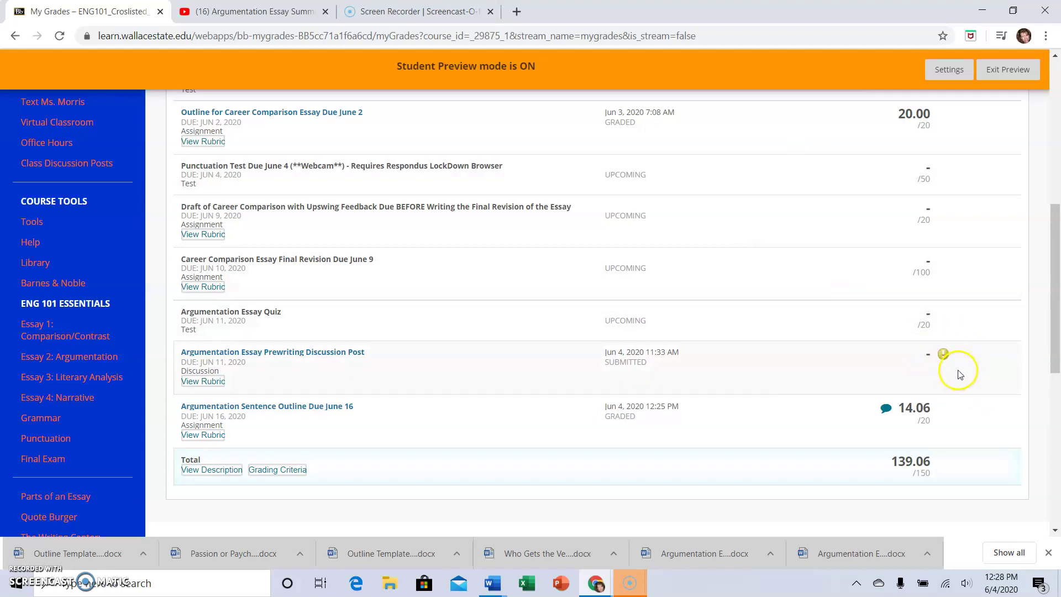
{"action": "mouse_move", "coordinate": [944, 352]}
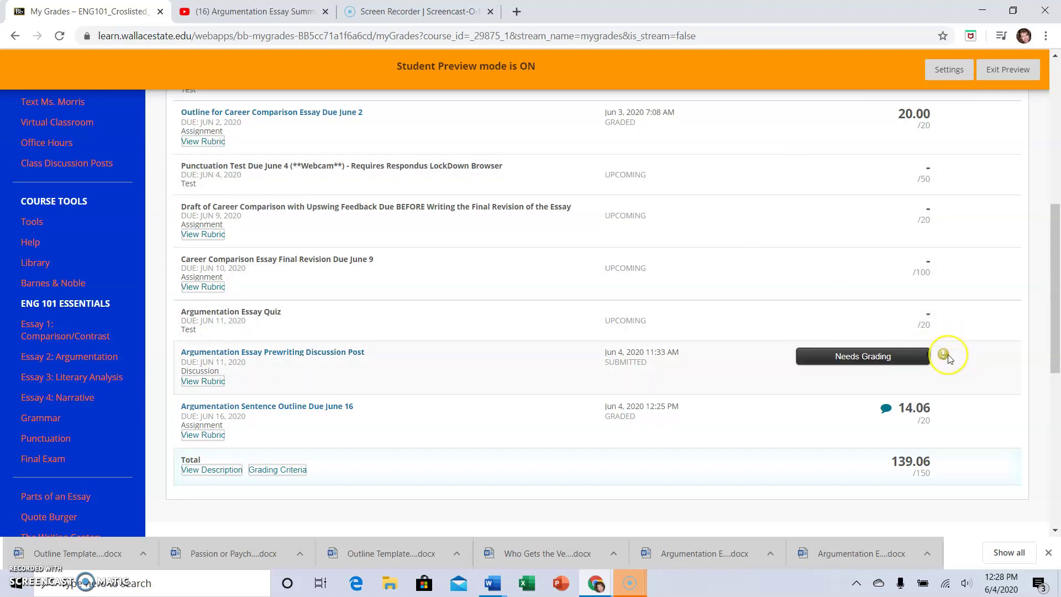